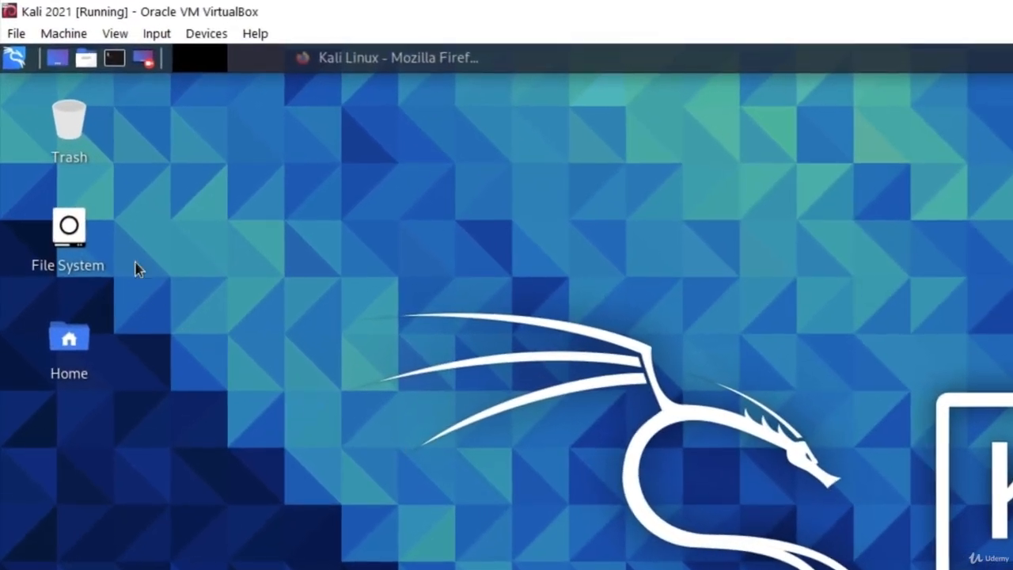
# Launch Burp Suite from a terminal with the command burpsuite, and accept its terms and conditions
pyautogui.click(114, 60)
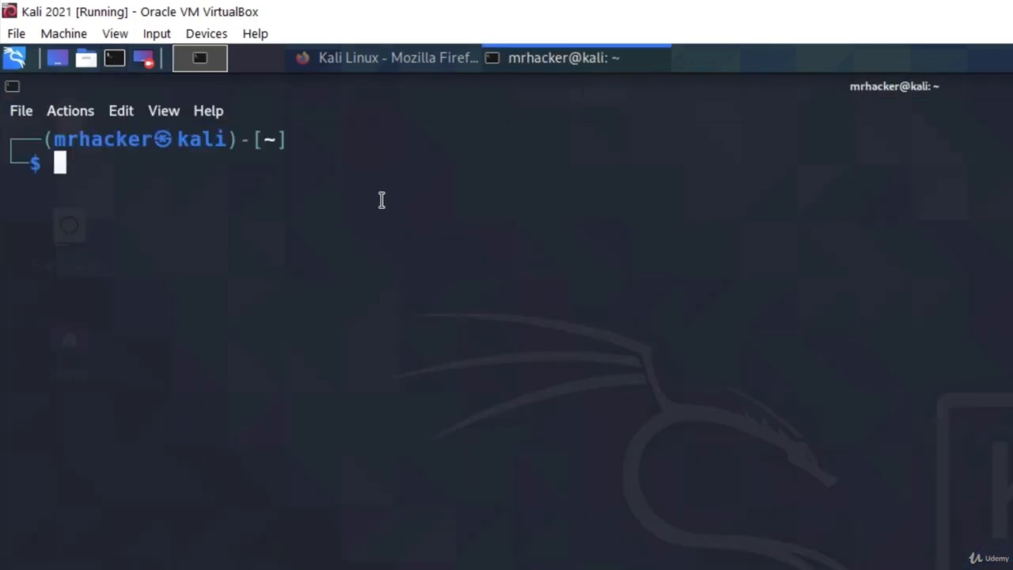
pyautogui.write('burpsuite')
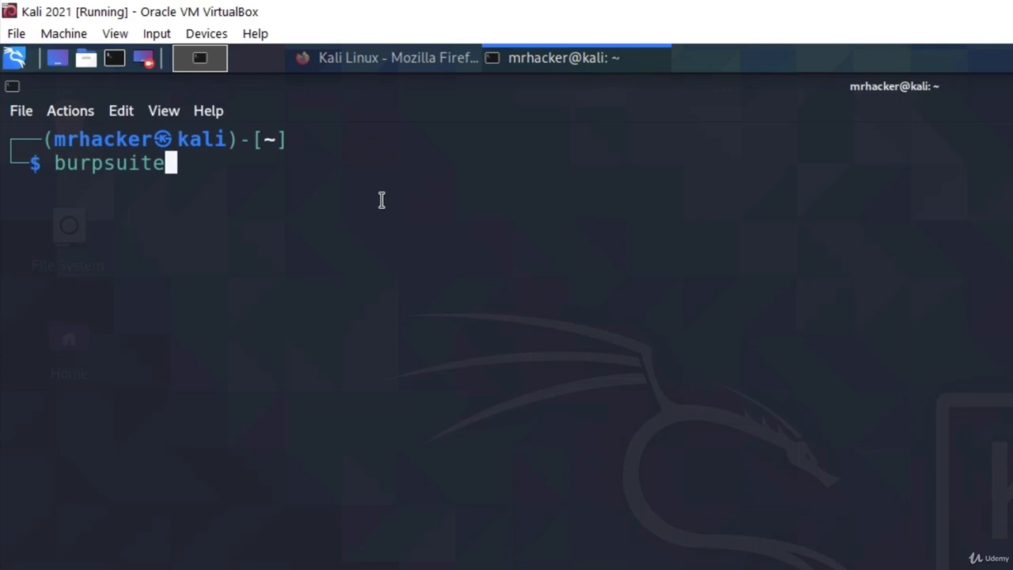
pyautogui.press('Return')
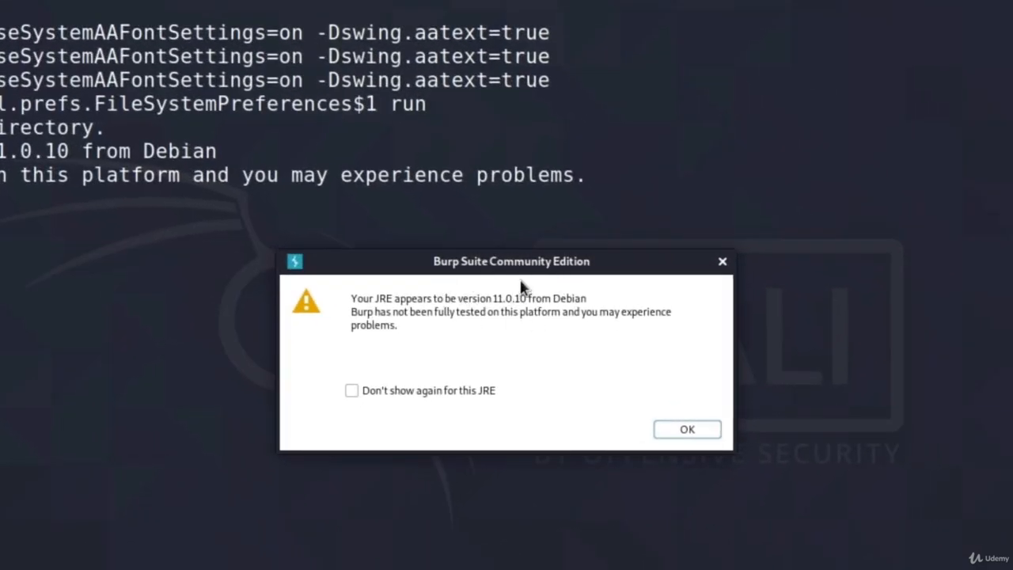
pyautogui.click(686, 429)
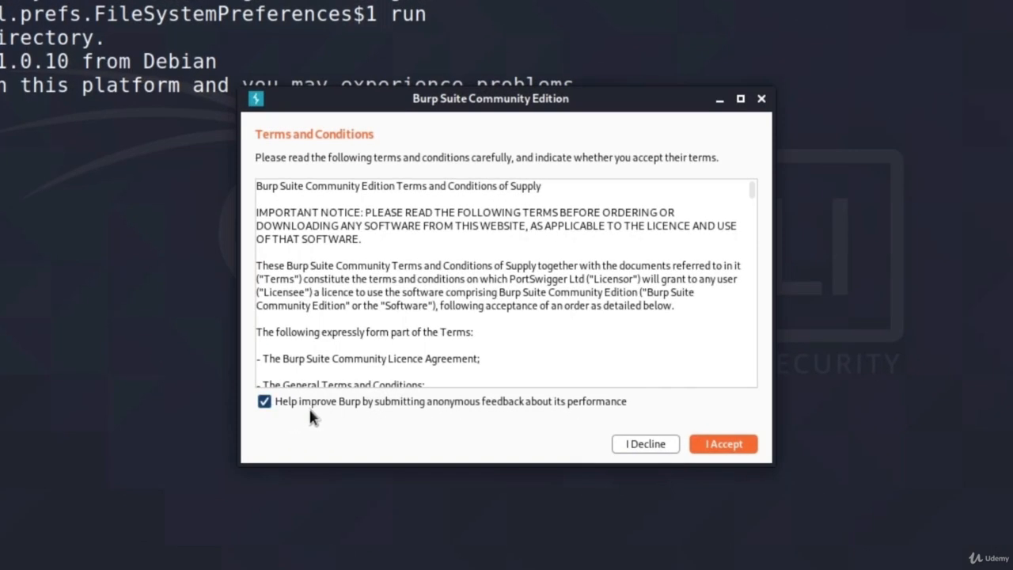
pyautogui.click(720, 447)
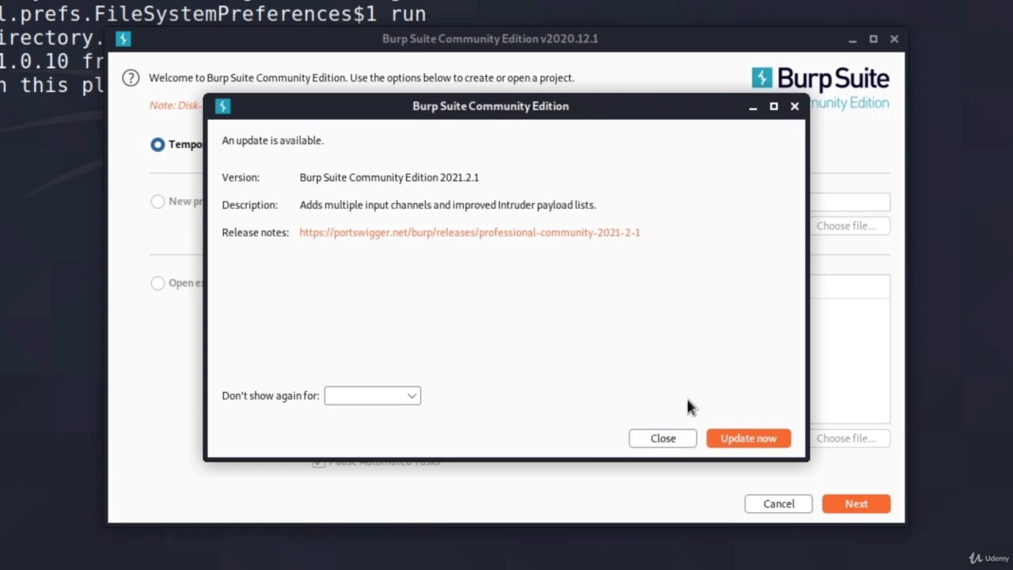
# Skip the offered update and start a temporary project with the Burp defaults
pyautogui.click(662, 440)
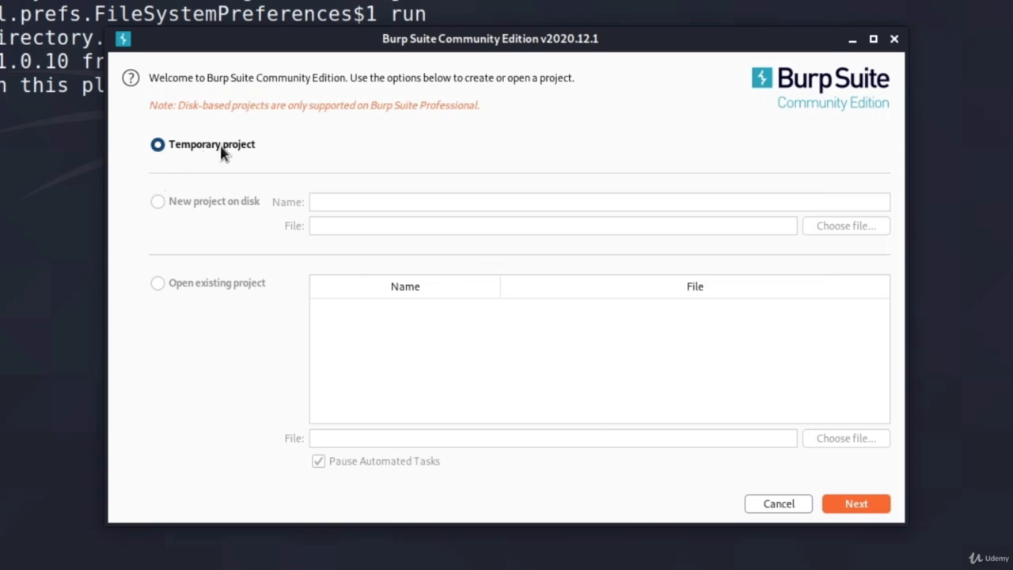
pyautogui.click(856, 510)
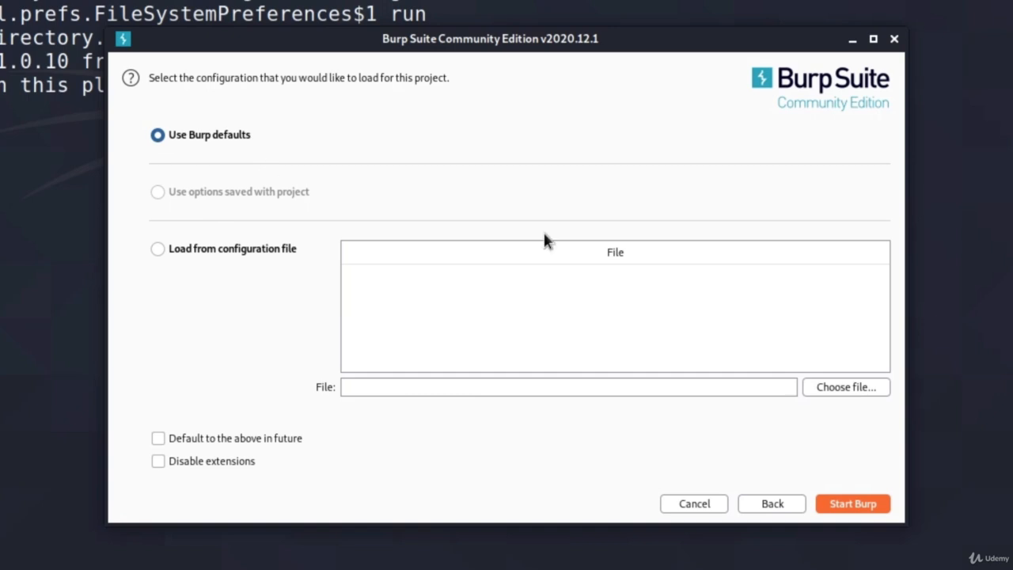
pyautogui.click(853, 509)
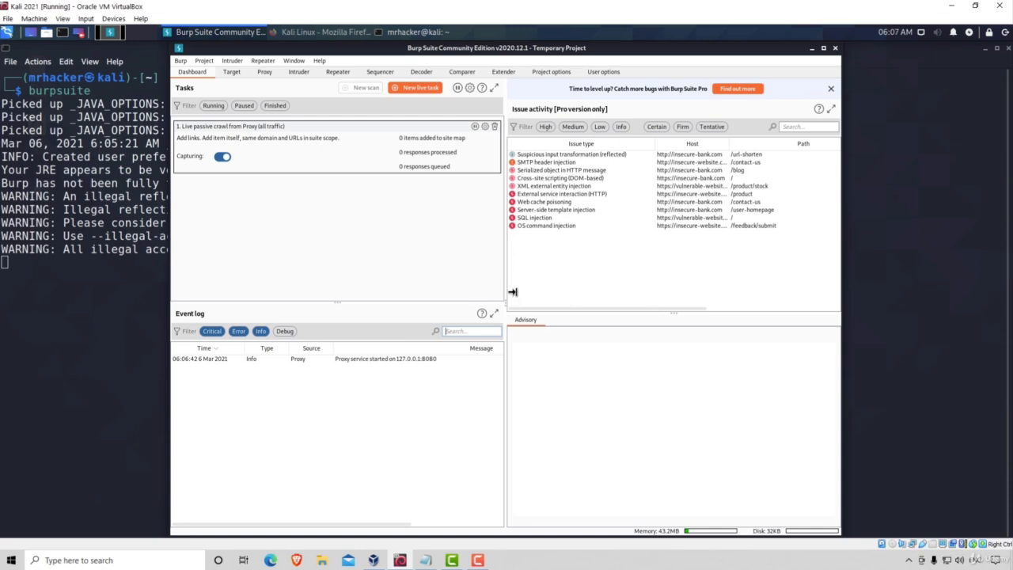
# Maximize the Burp Suite window and turn off the proxy's request interception
pyautogui.click(823, 48)
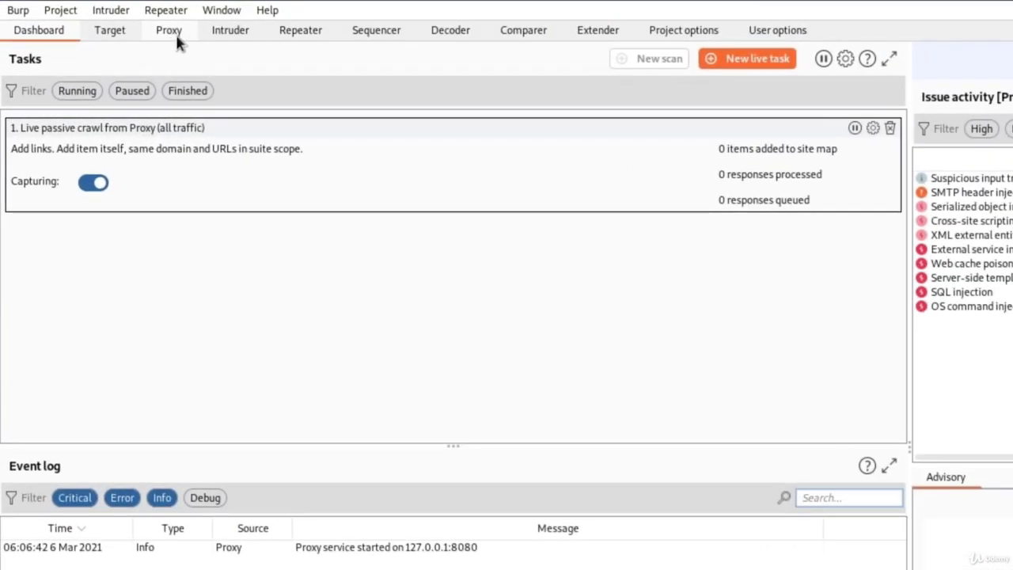
pyautogui.click(174, 34)
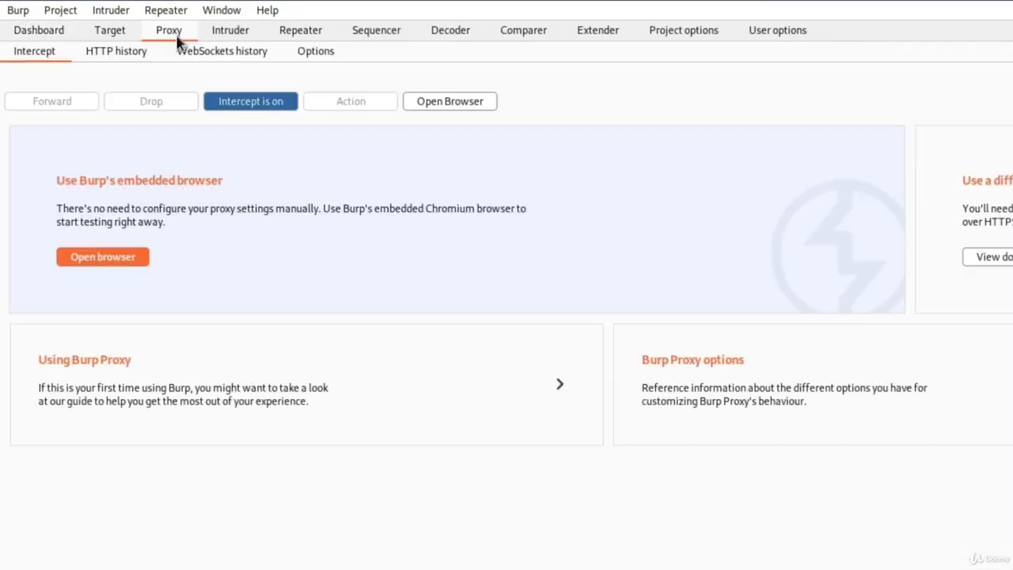
pyautogui.click(244, 109)
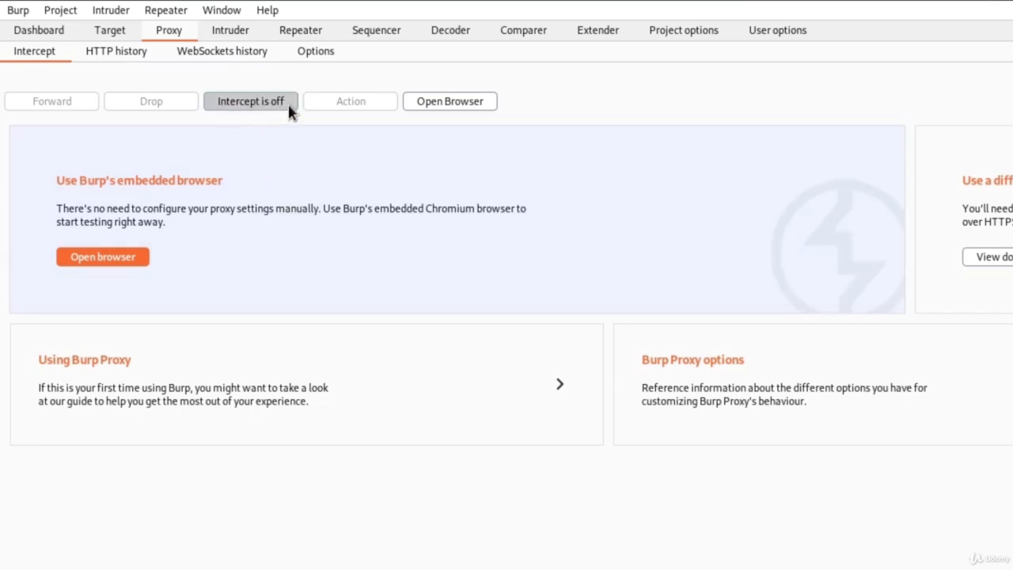
# Review the proxy listener at 127.0.0.1:8080 and the form for adding a new listener, leaving it without adding one
pyautogui.click(316, 53)
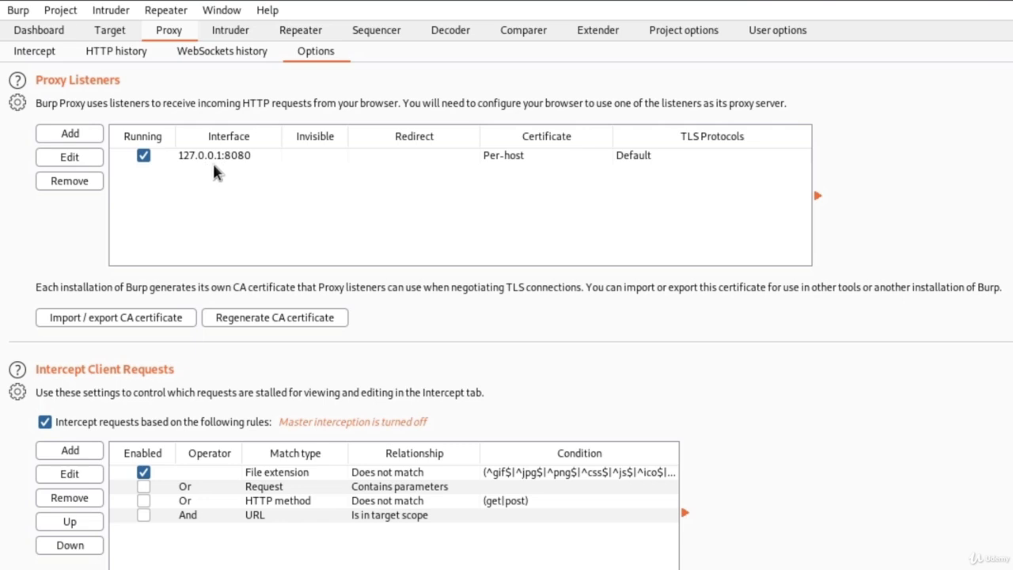
pyautogui.click(256, 160)
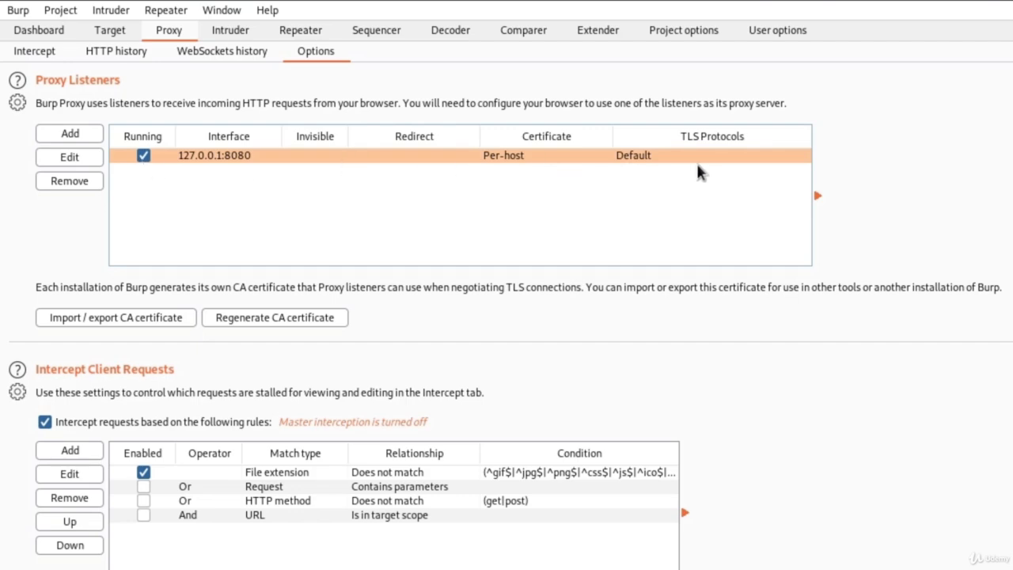
pyautogui.click(72, 136)
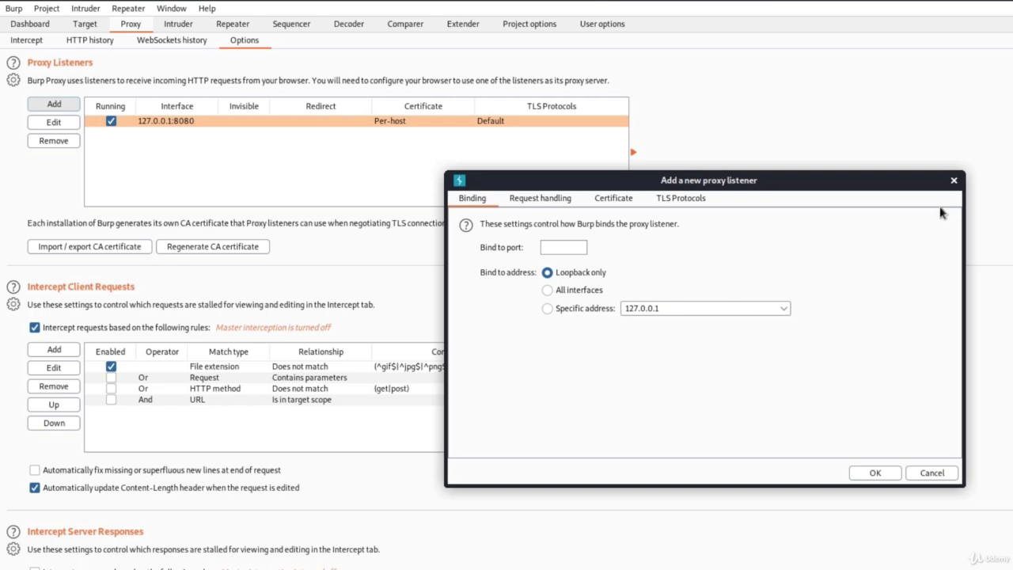
pyautogui.click(954, 181)
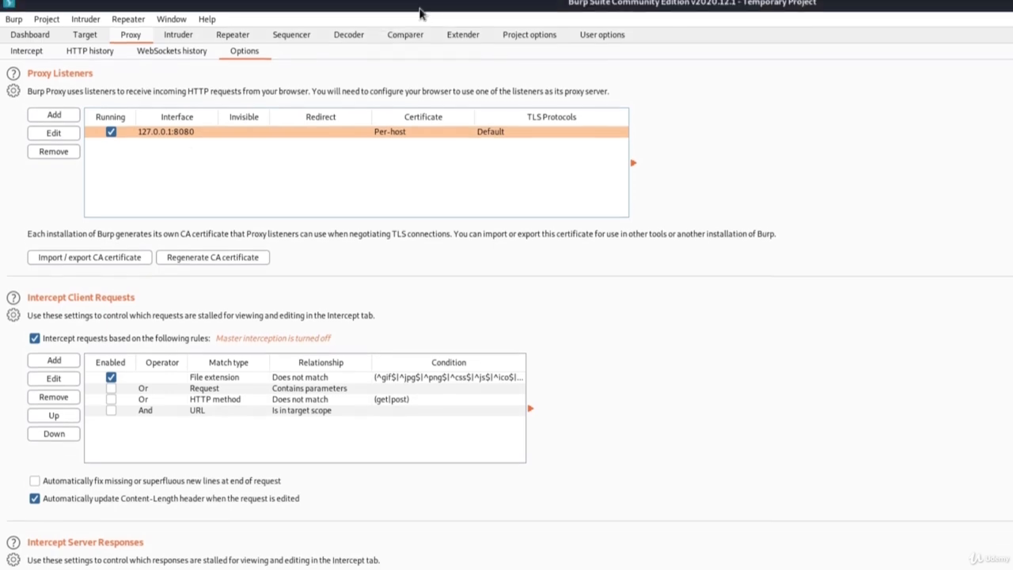
# Switch to Firefox and open the network connection settings in its preferences
pyautogui.click(445, 10)
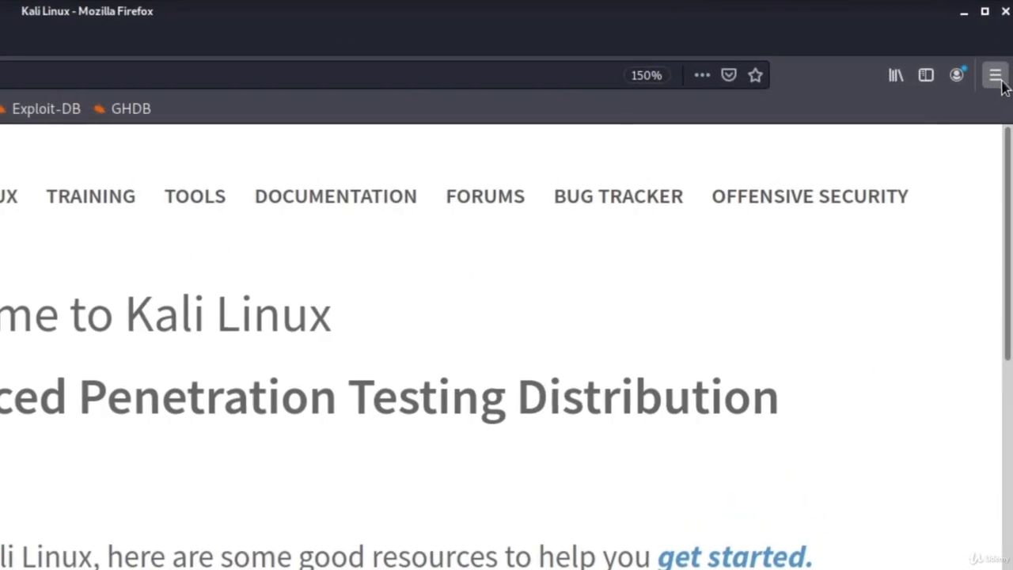
pyautogui.click(995, 77)
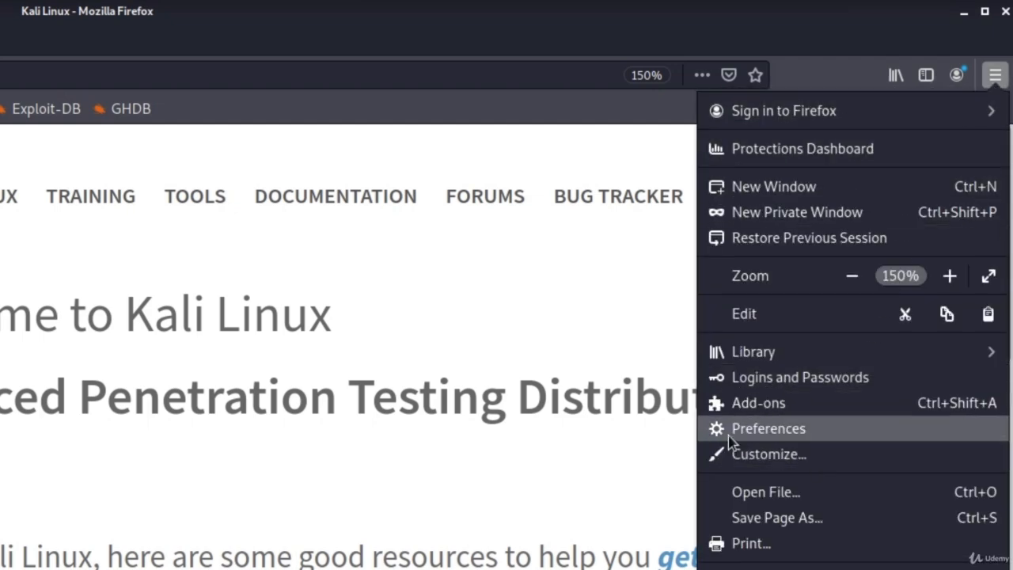
pyautogui.click(789, 432)
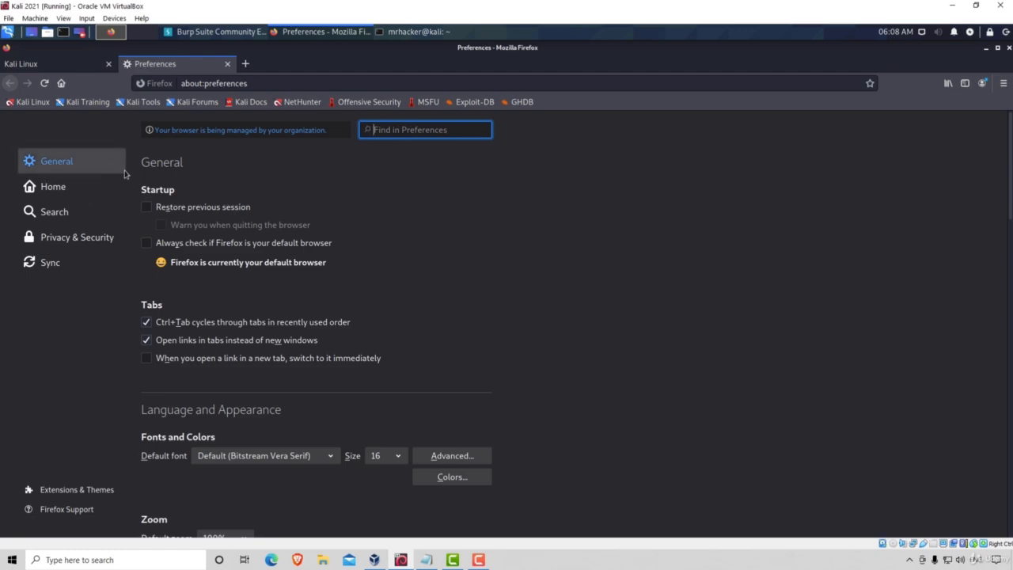
pyautogui.scroll(-10, 399, 264)
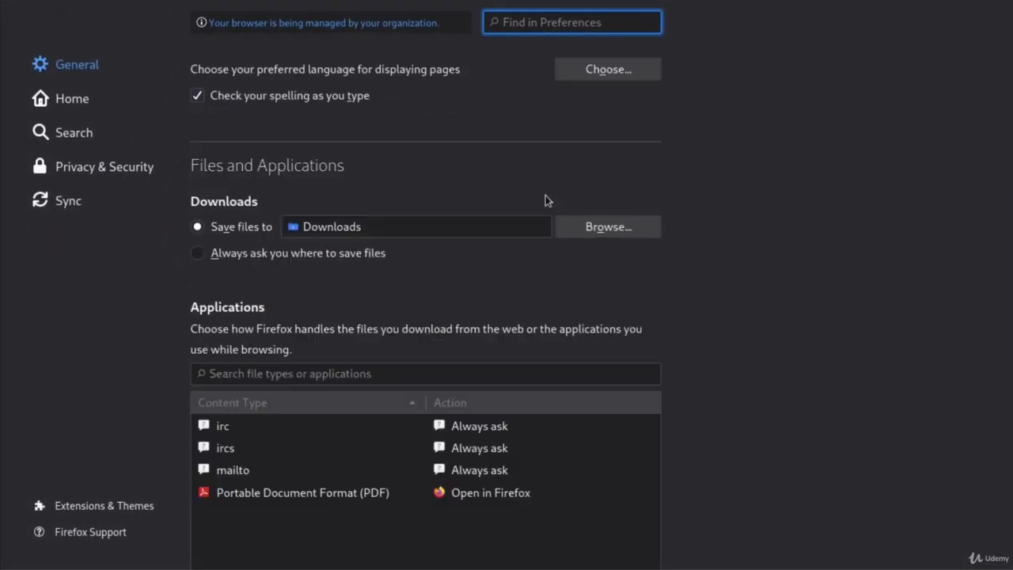
pyautogui.scroll(-10, 545, 200)
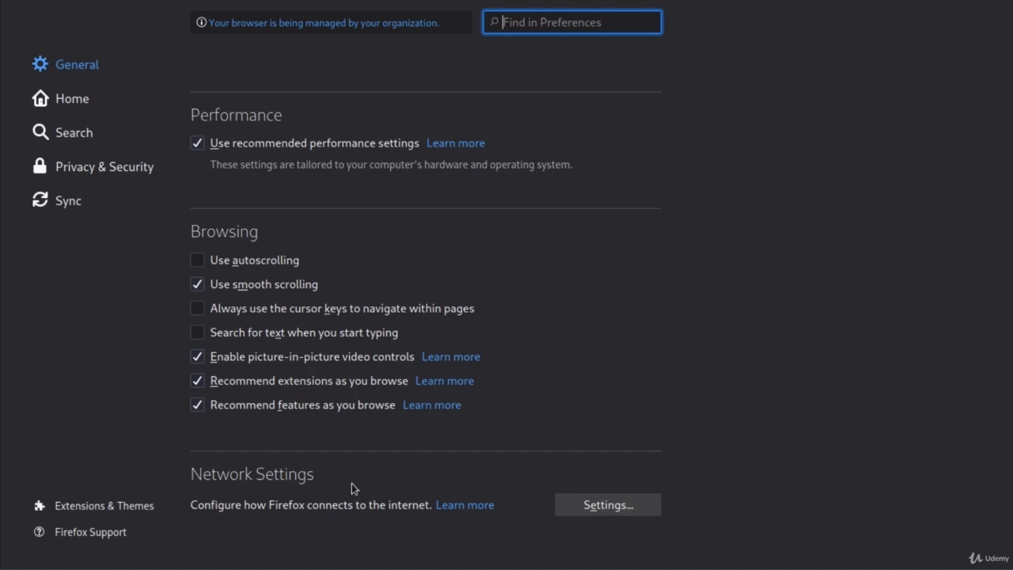
pyautogui.click(608, 506)
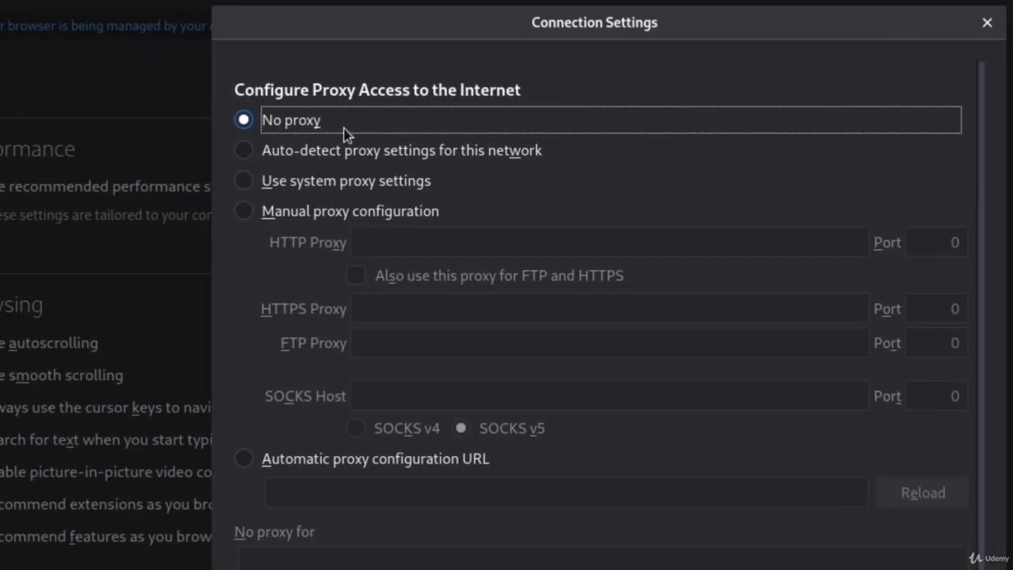
# Configure a manual HTTP proxy of 127.0.0.1 on port 8080, use it for FTP and HTTPS as well, and save the connection settings
pyautogui.click(283, 218)
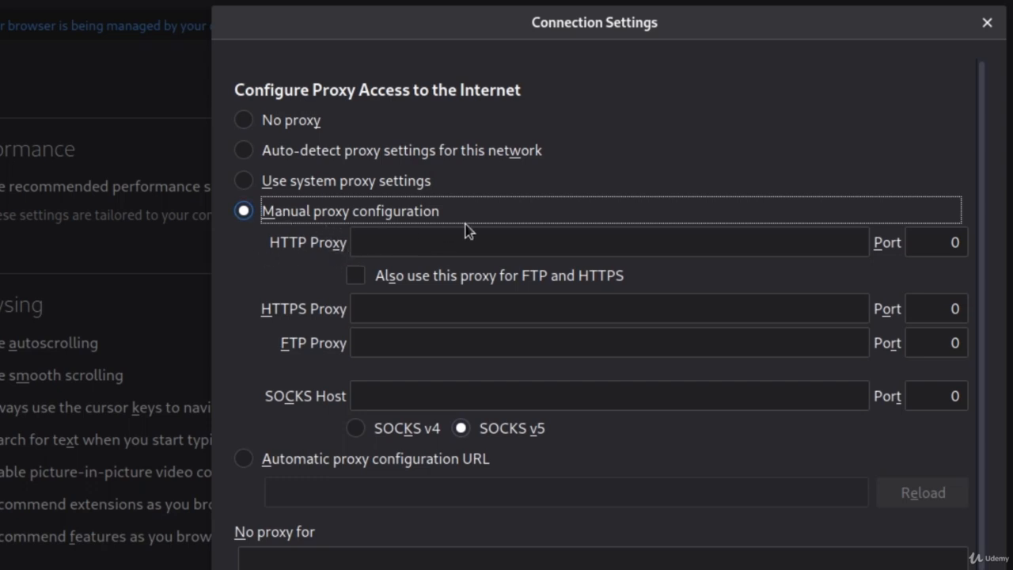
pyautogui.click(386, 252)
pyautogui.write('127')
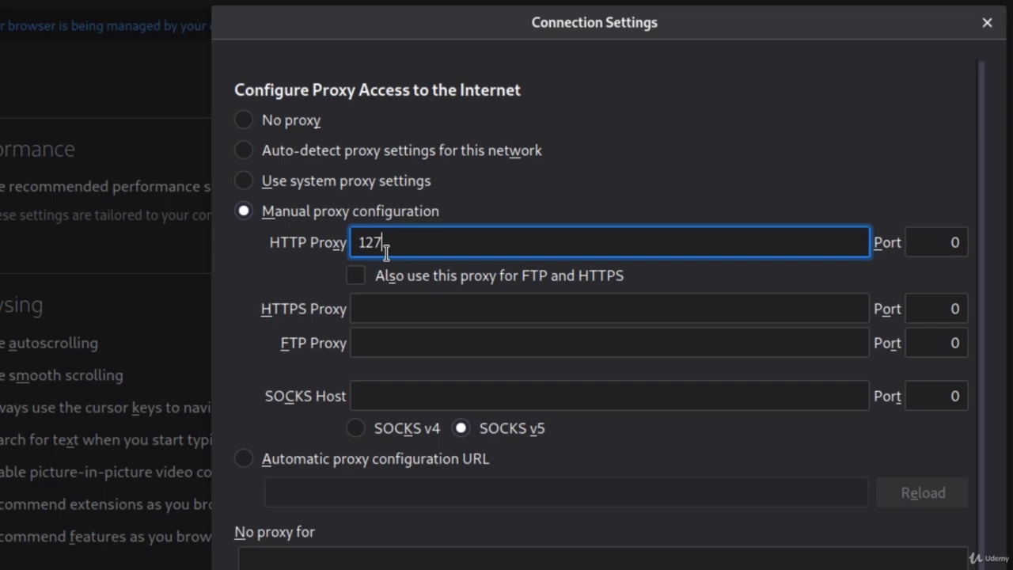
pyautogui.write('.0.0.1')
pyautogui.moveTo(964, 246); pyautogui.dragTo(891, 232)
pyautogui.write('8080')
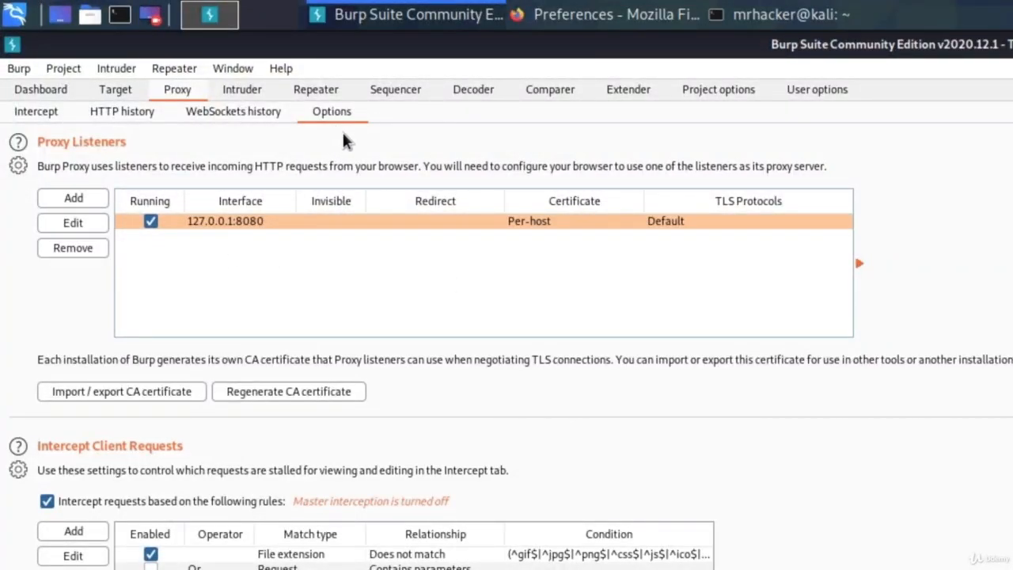
pyautogui.click(601, 14)
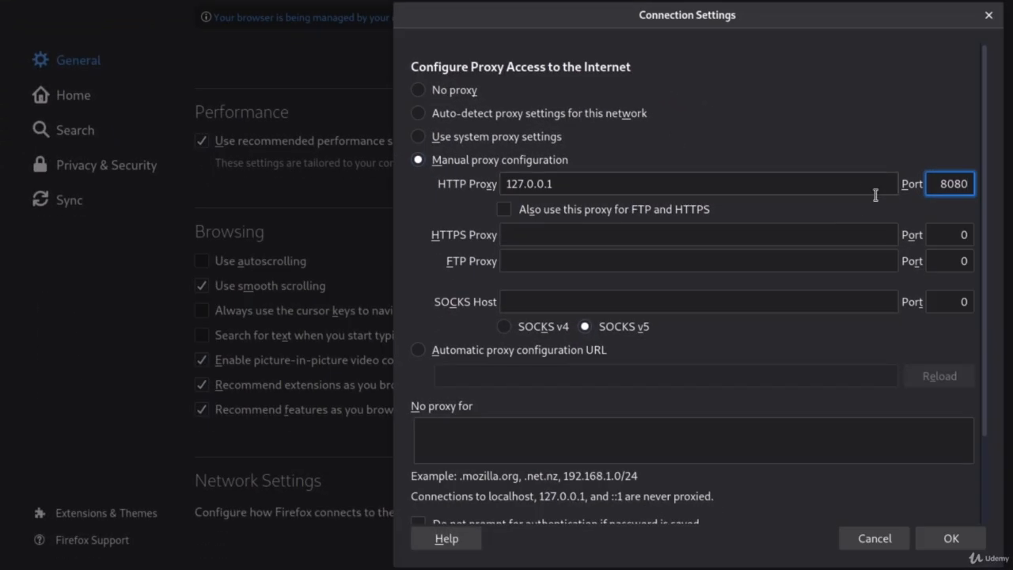
pyautogui.click(504, 211)
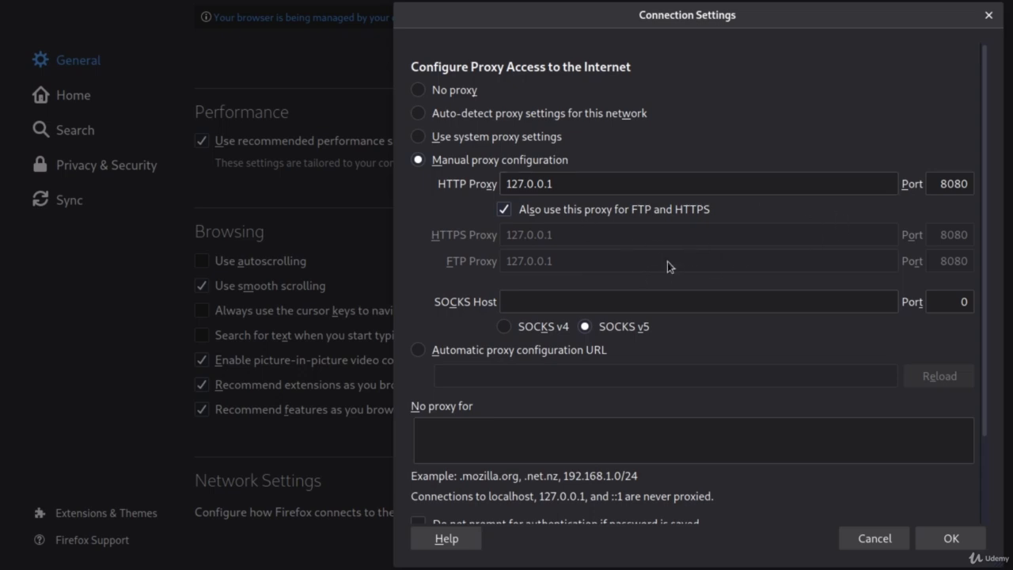
pyautogui.click(950, 538)
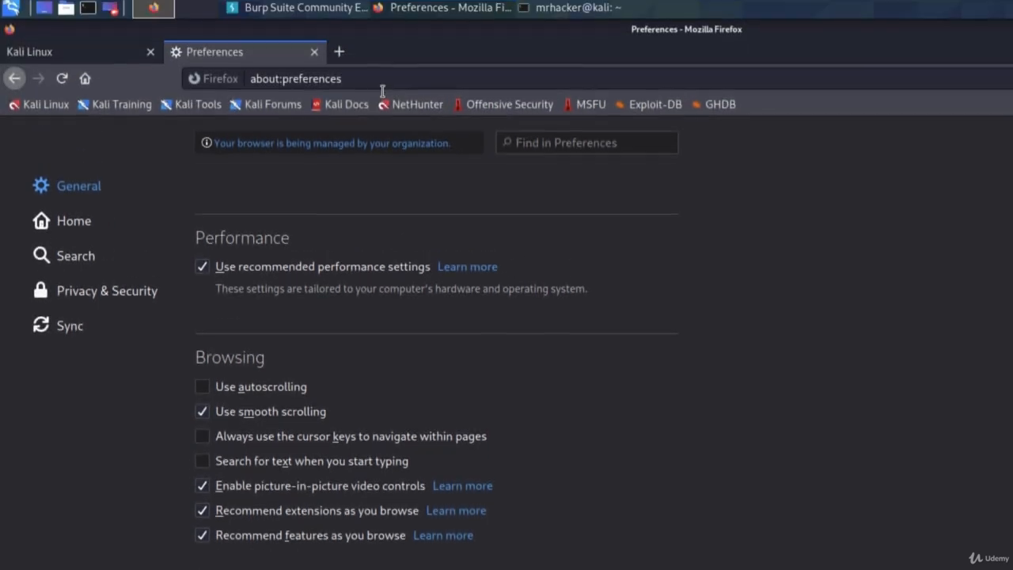
# Load the site arh.bg.ac.rs in a new browser tab
pyautogui.click(339, 50)
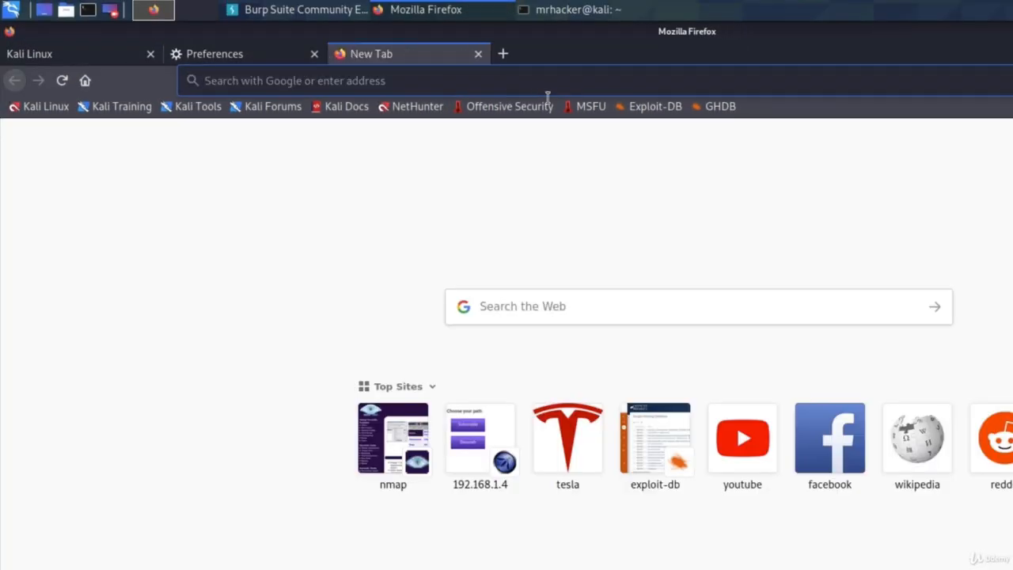
pyautogui.write('arh.bg.ac')
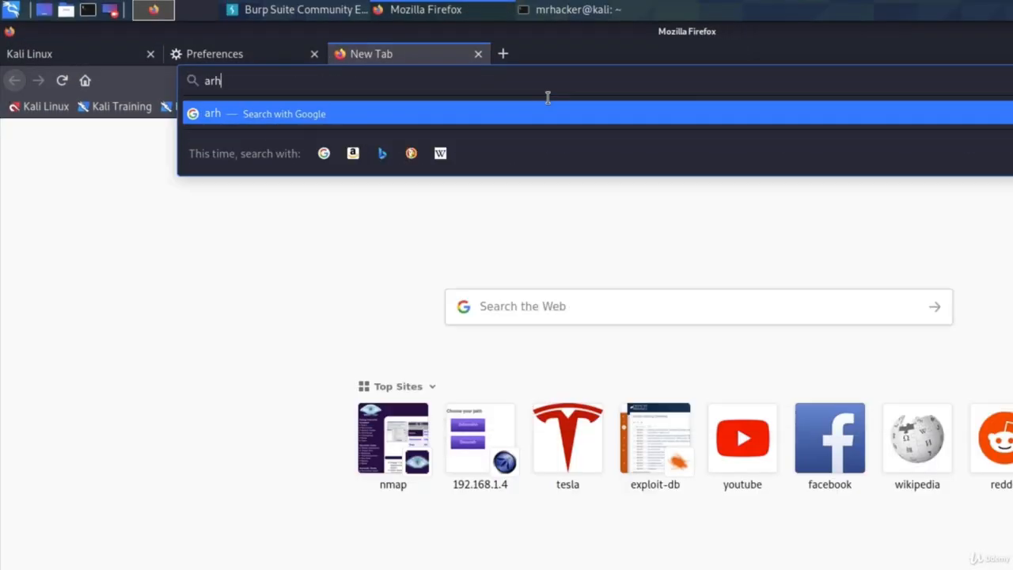
pyautogui.write('.rs')
pyautogui.press('Return')
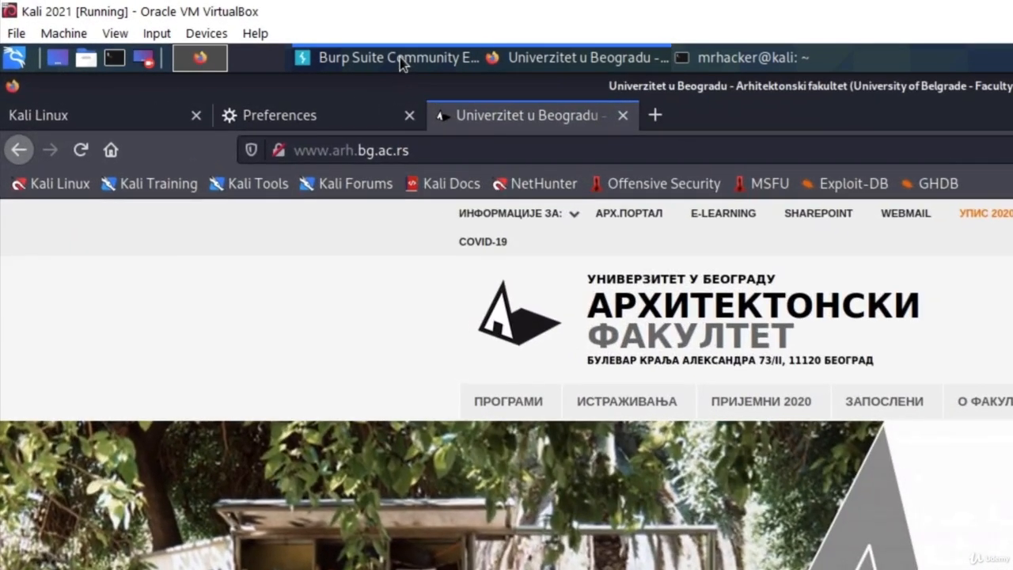
# Switch to Burp Suite and examine the dashboard's crawl task and the target site map for the captured traffic
pyautogui.click(221, 33)
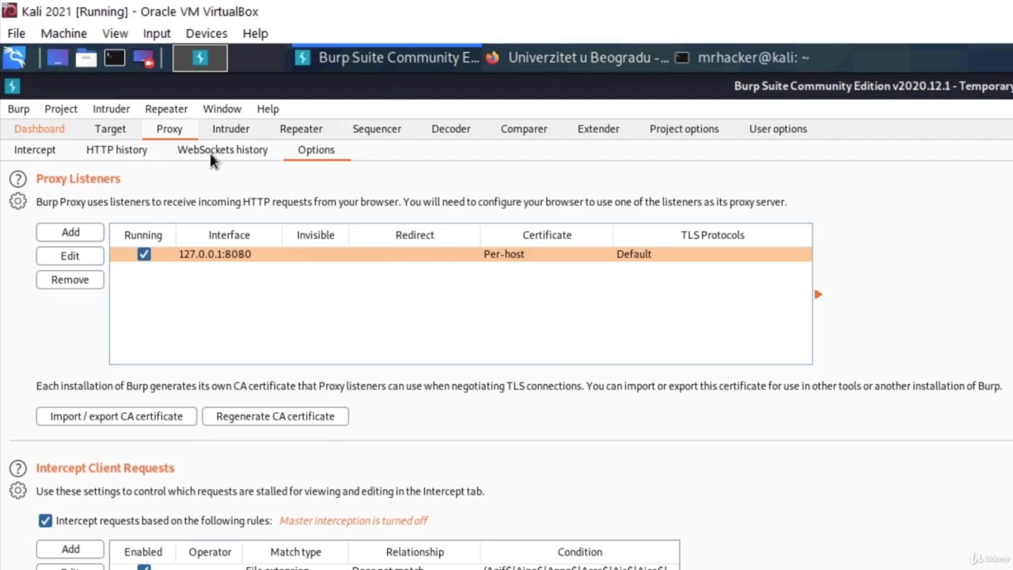
pyautogui.click(39, 128)
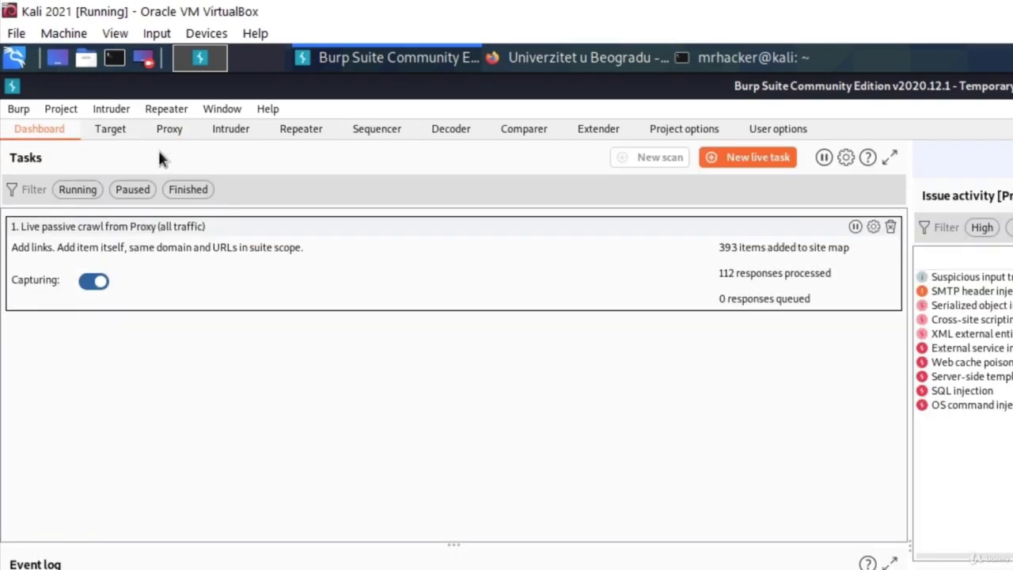
pyautogui.click(119, 132)
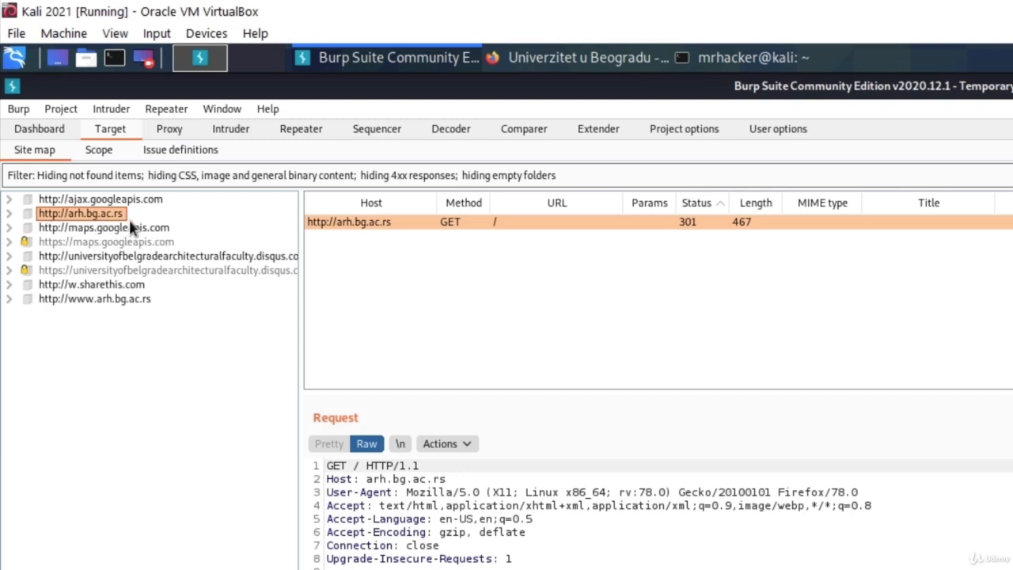
# Switch to Firefox and try to load facebook.com in a new browser tab
pyautogui.click(582, 57)
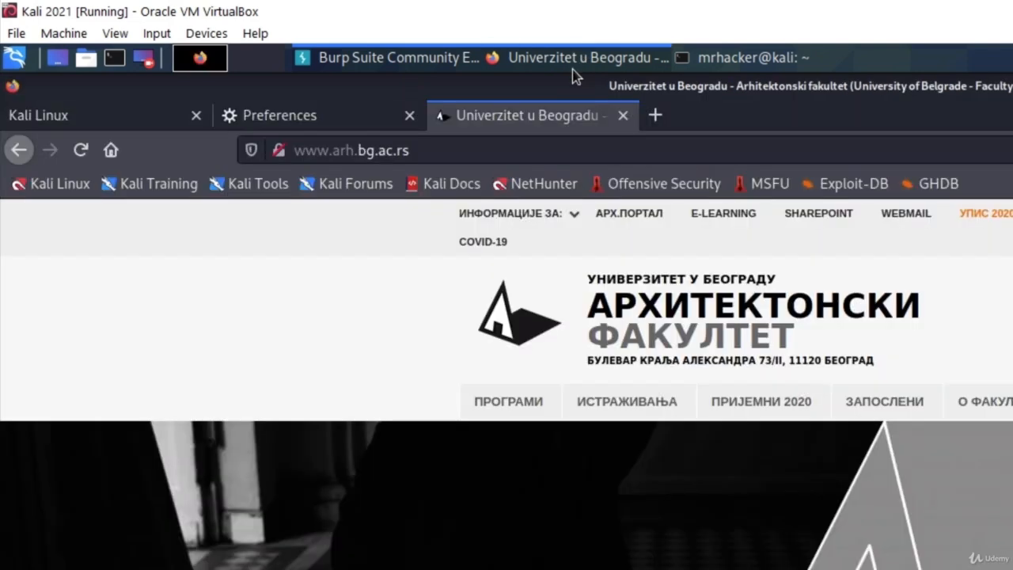
pyautogui.click(656, 117)
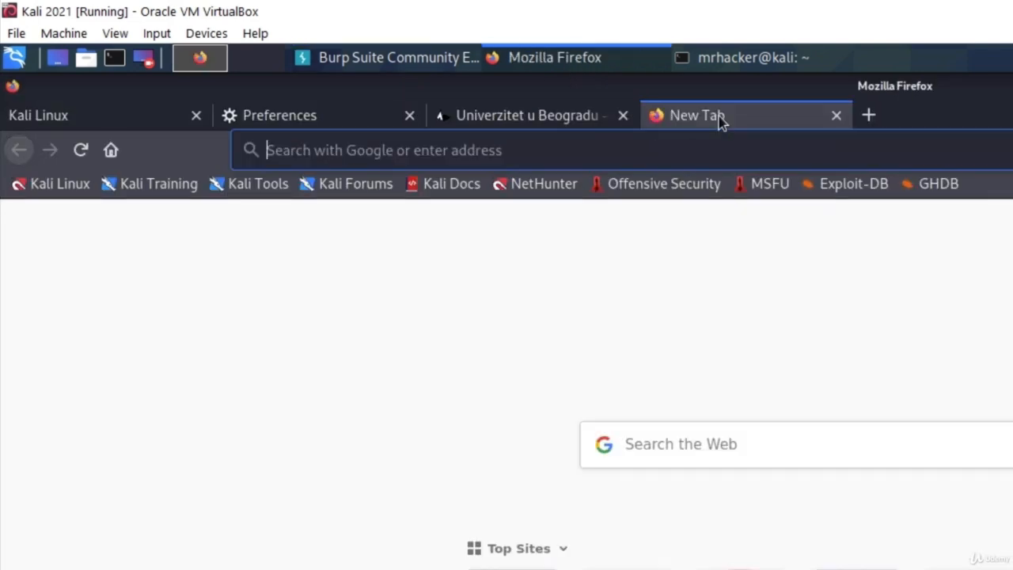
pyautogui.write('facebook.co')
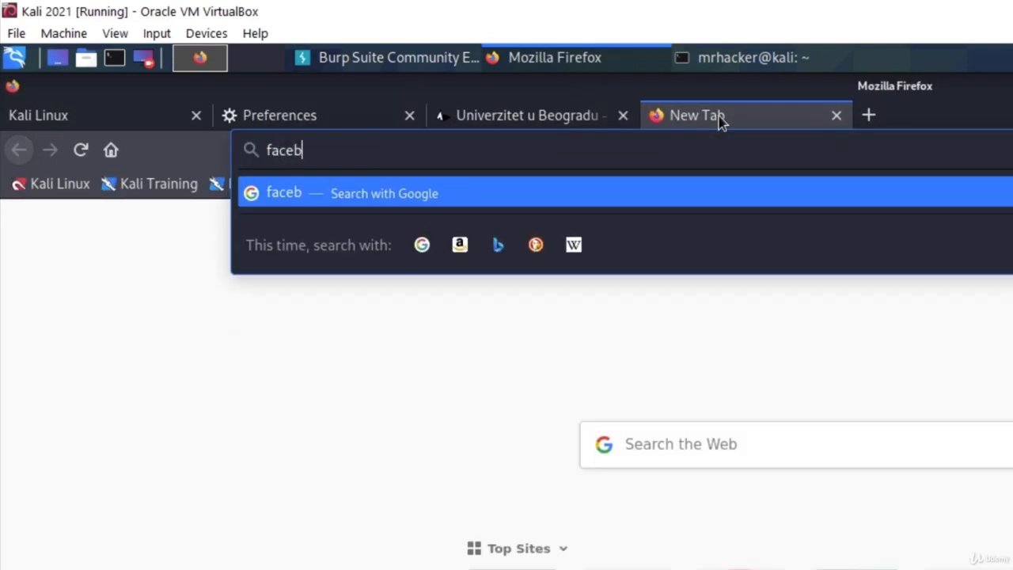
pyautogui.write('m')
pyautogui.press('Return')
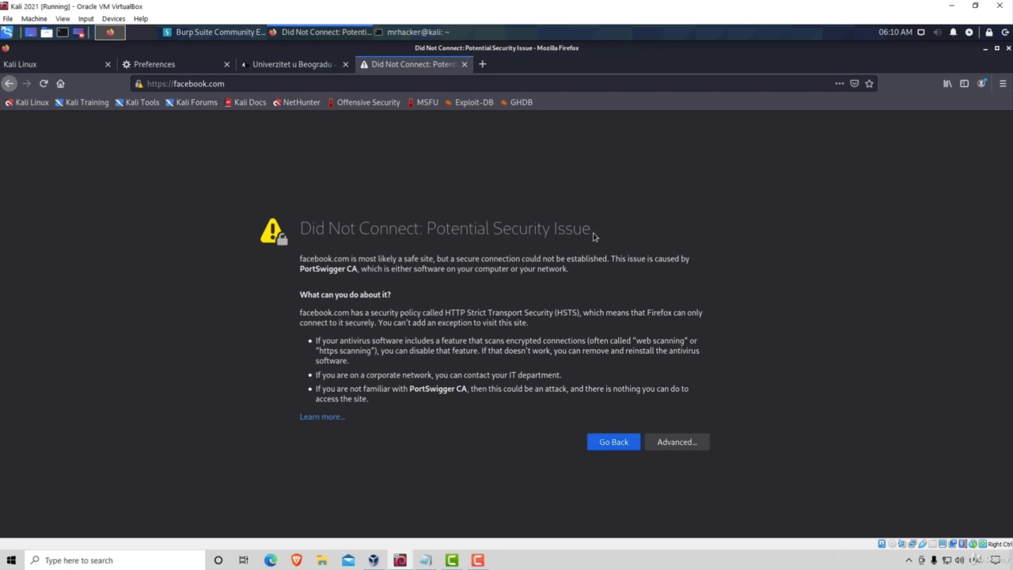
pyautogui.click(481, 64)
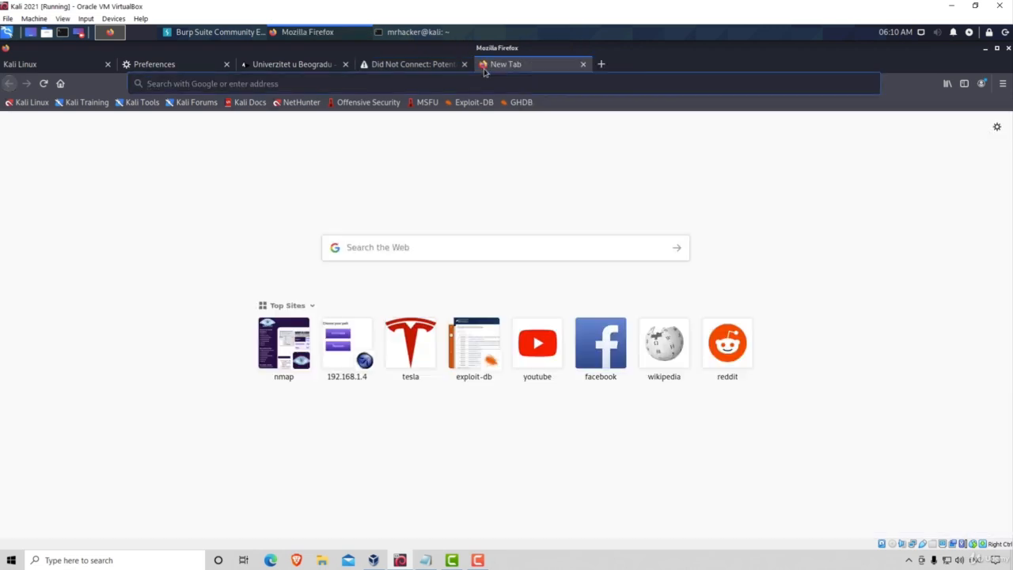
pyautogui.write('htt')
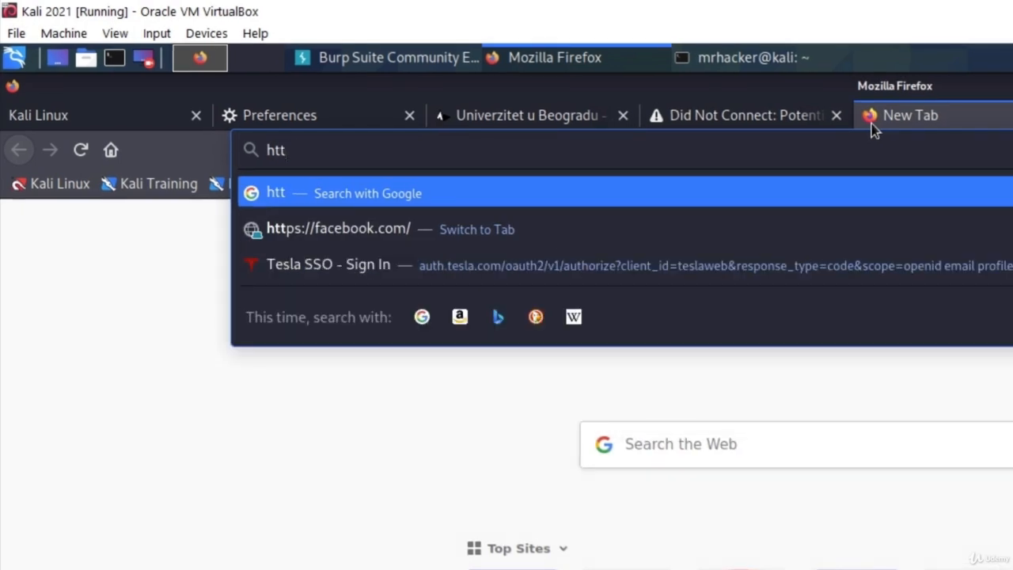
pyautogui.write('p://burp')
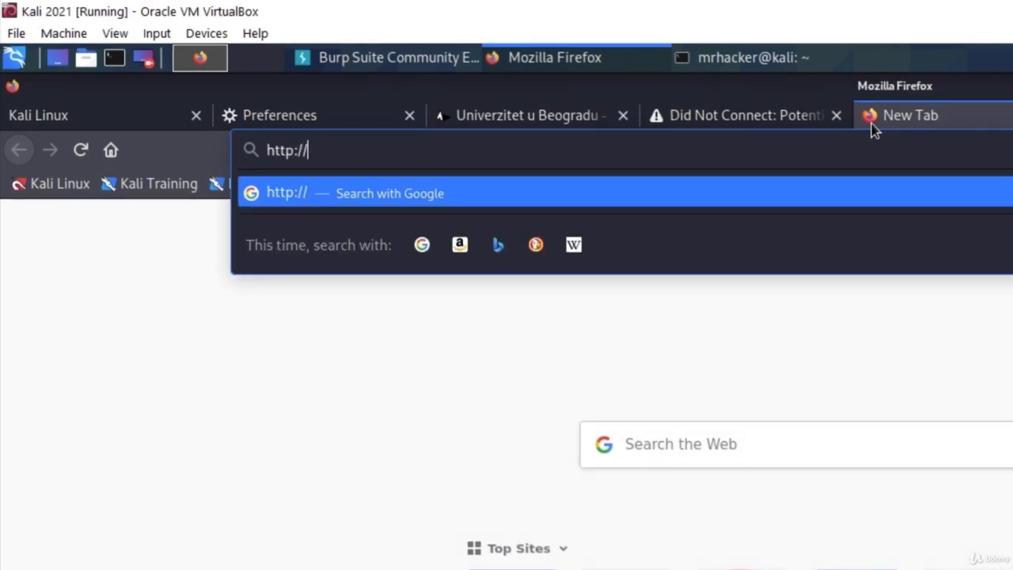
pyautogui.press('Return')
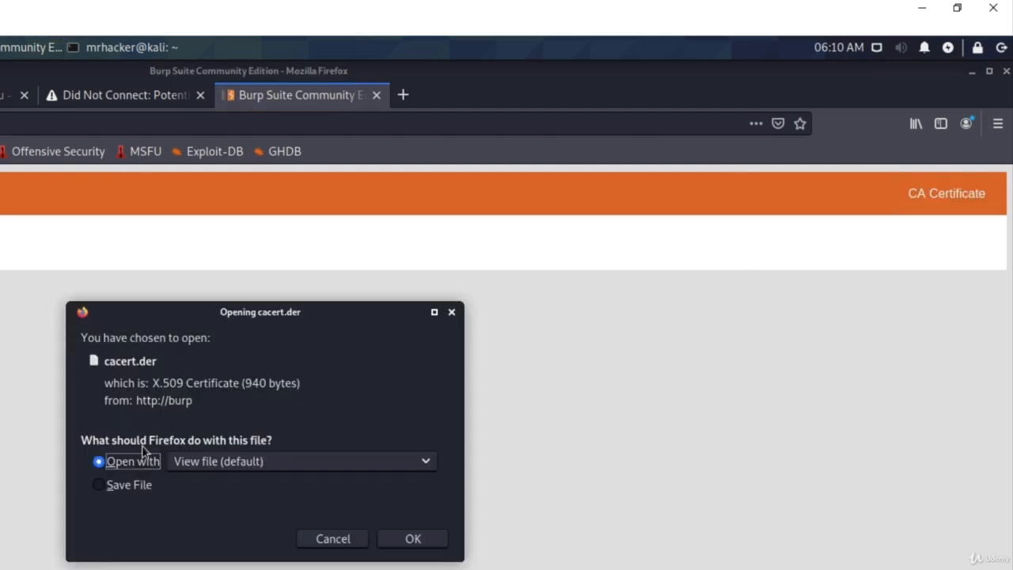
pyautogui.click(108, 487)
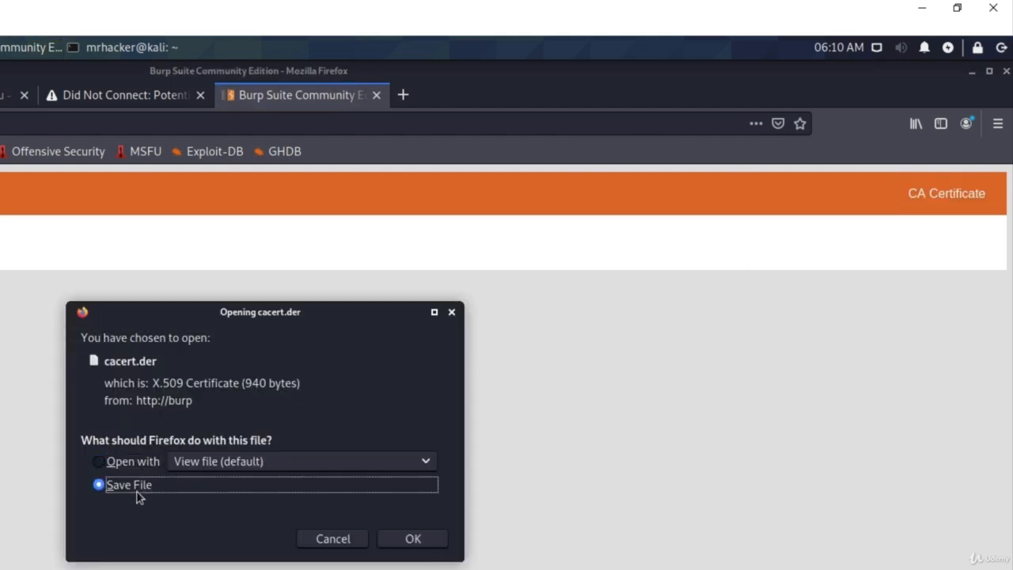
pyautogui.click(422, 546)
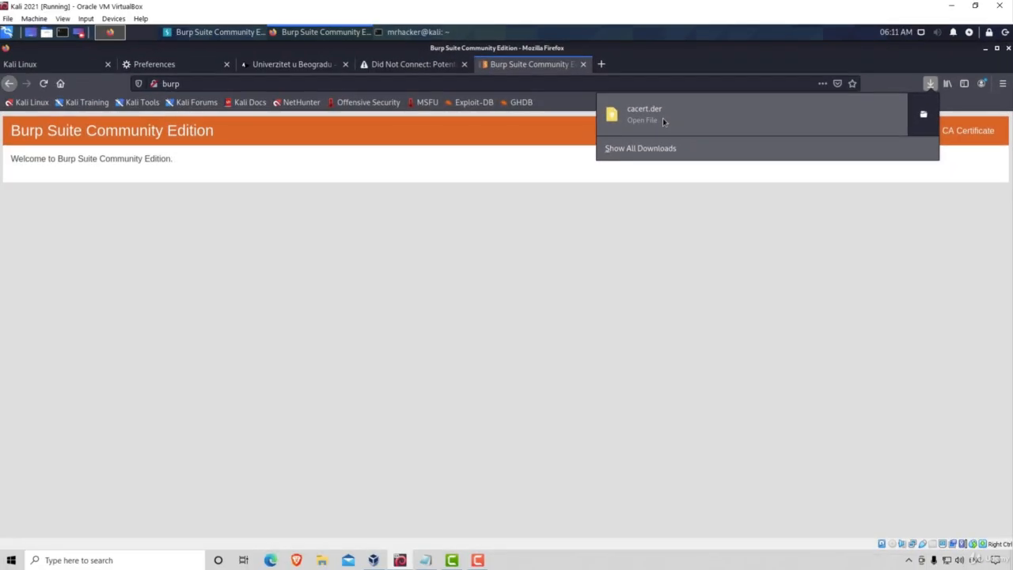
pyautogui.click(552, 296)
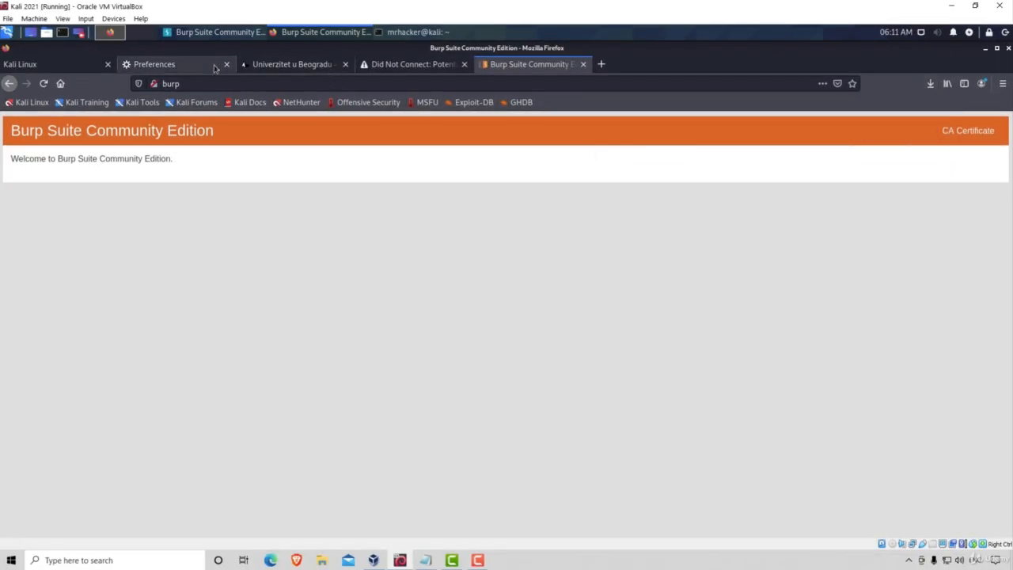
# Open the Certificate Manager from the privacy and security settings in Firefox's preferences
pyautogui.click(181, 67)
pyautogui.scroll(3, 257, 198)
pyautogui.scroll(4, 263, 214)
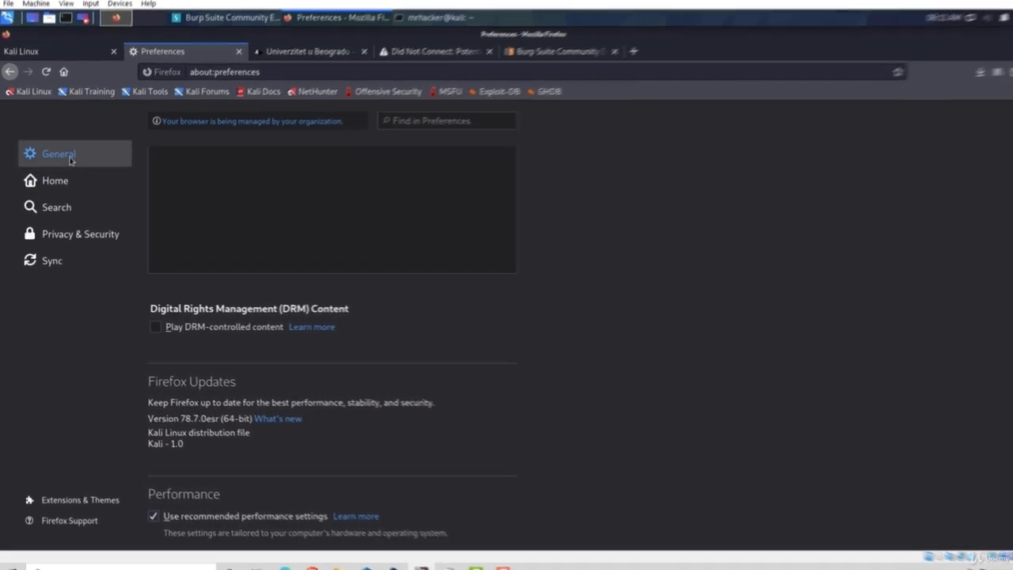
pyautogui.click(60, 238)
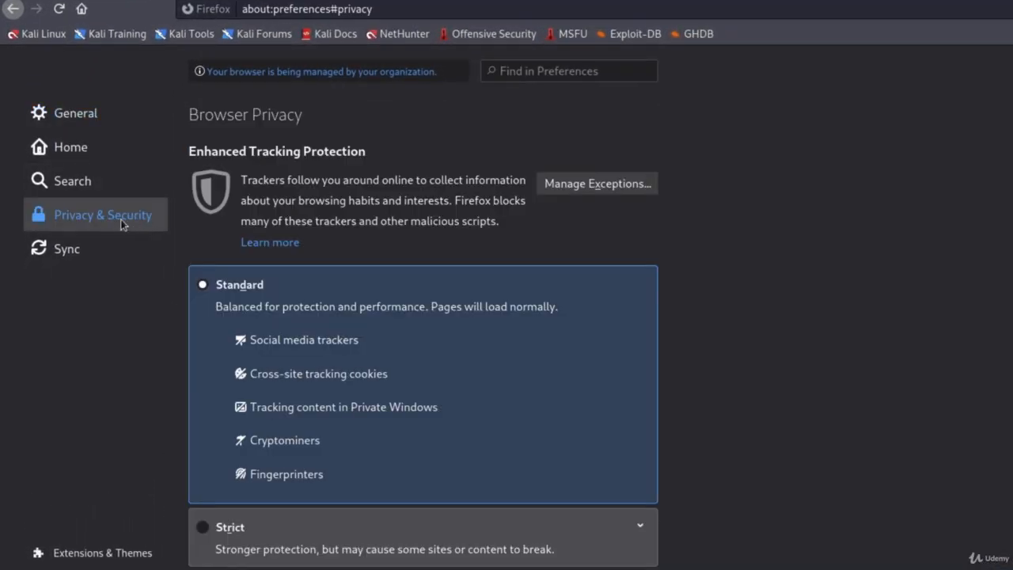
pyautogui.scroll(-2, 747, 287)
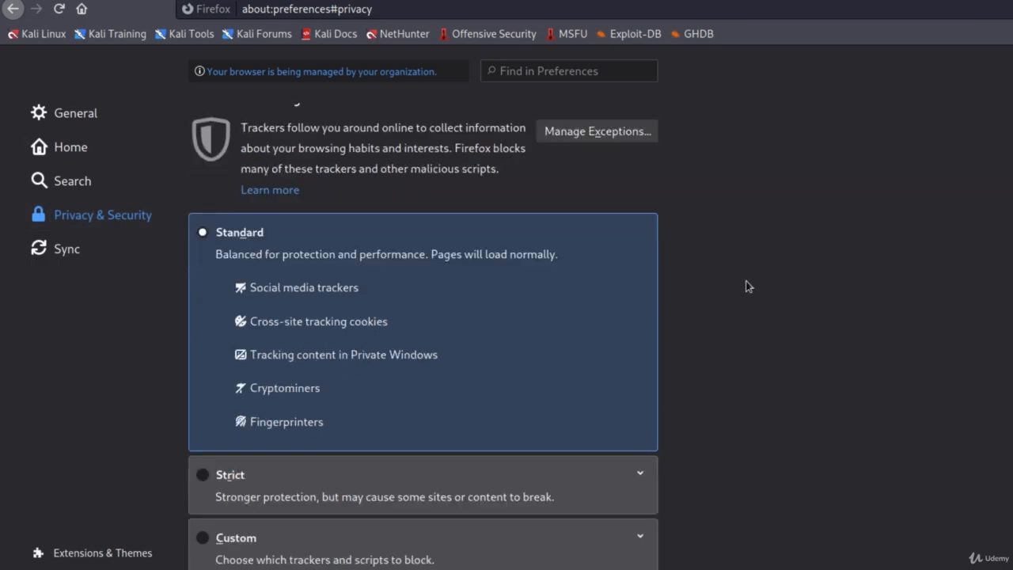
pyautogui.scroll(-20, 747, 286)
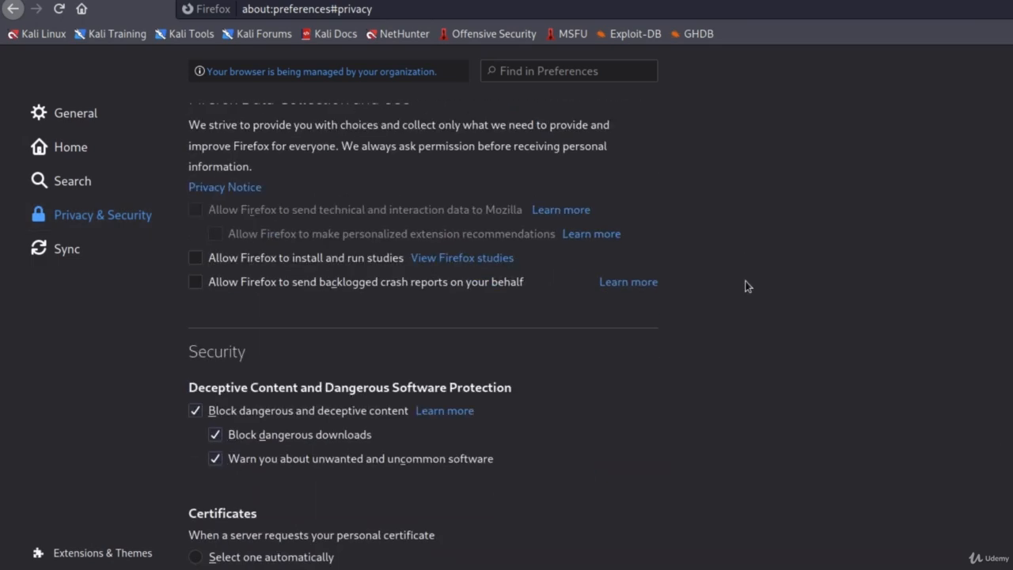
pyautogui.scroll(-2, 746, 287)
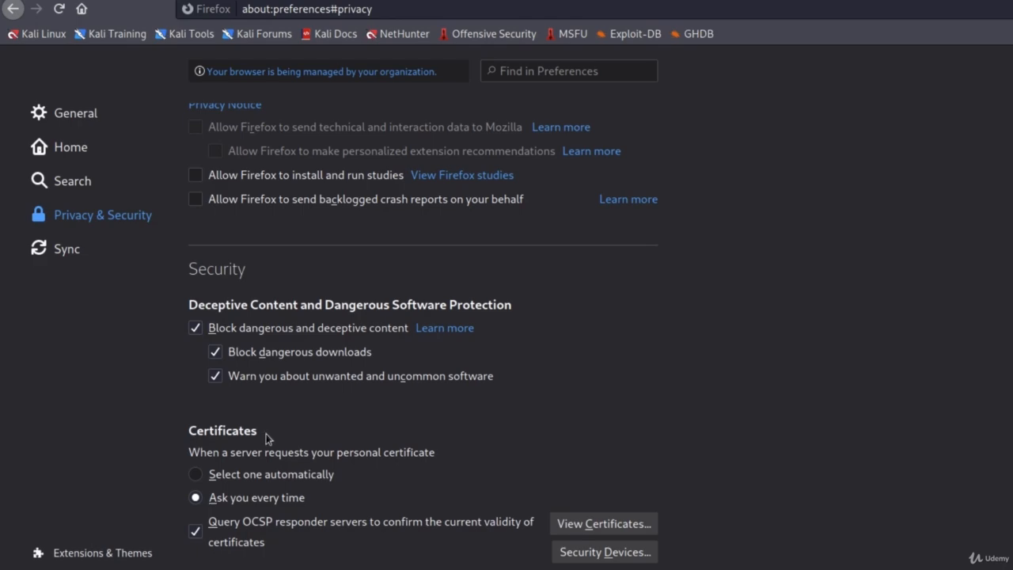
pyautogui.click(622, 525)
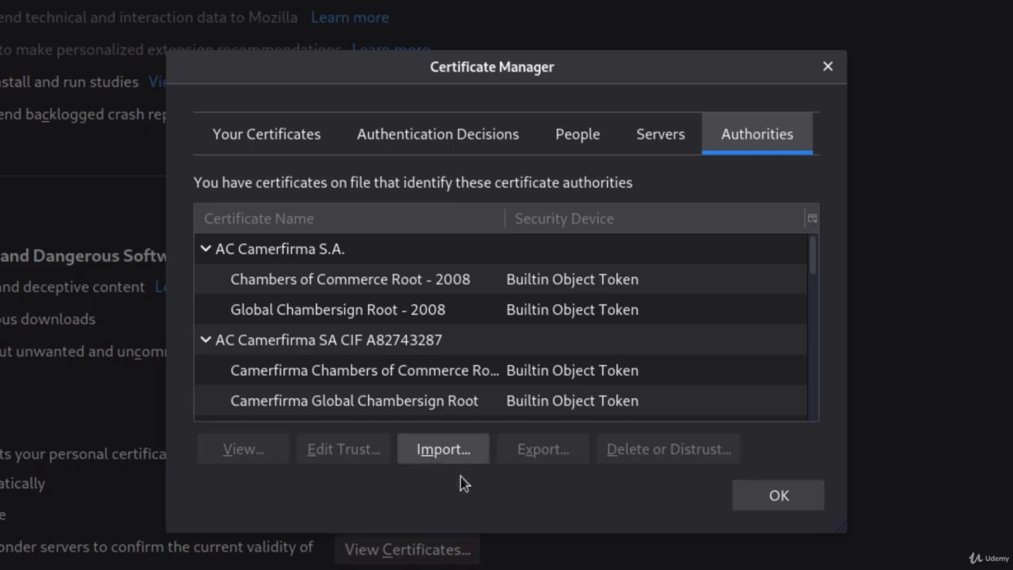
# Import cacert.der as a certificate authority, trust it to identify websites and email users, and close the Certificate Manager
pyautogui.click(440, 459)
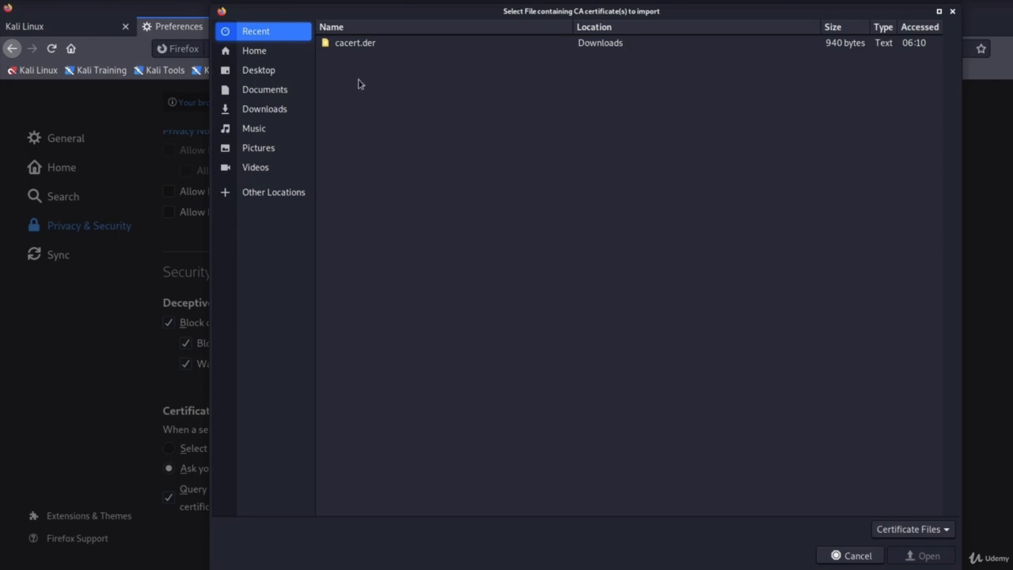
pyautogui.click(339, 50)
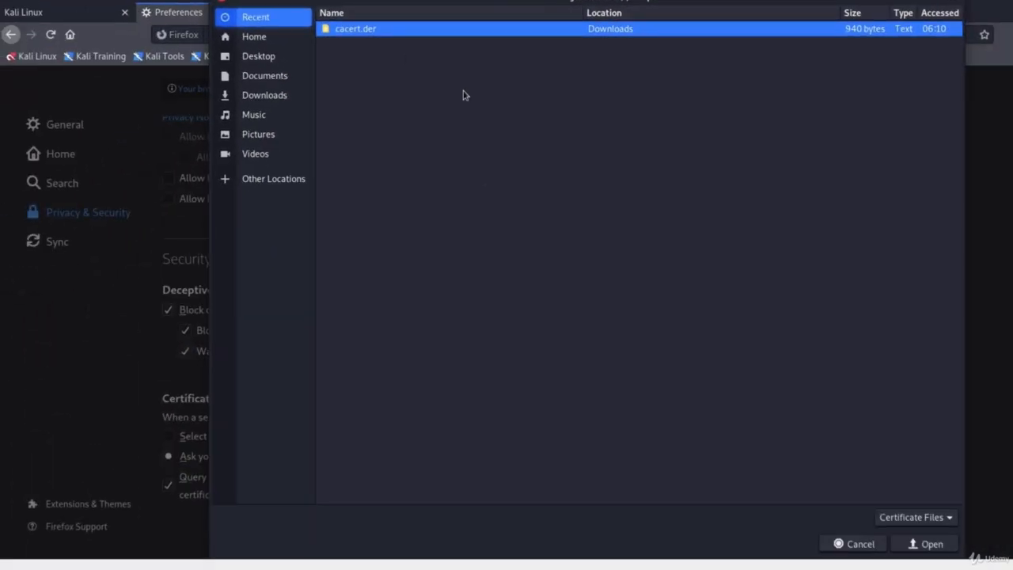
pyautogui.click(926, 544)
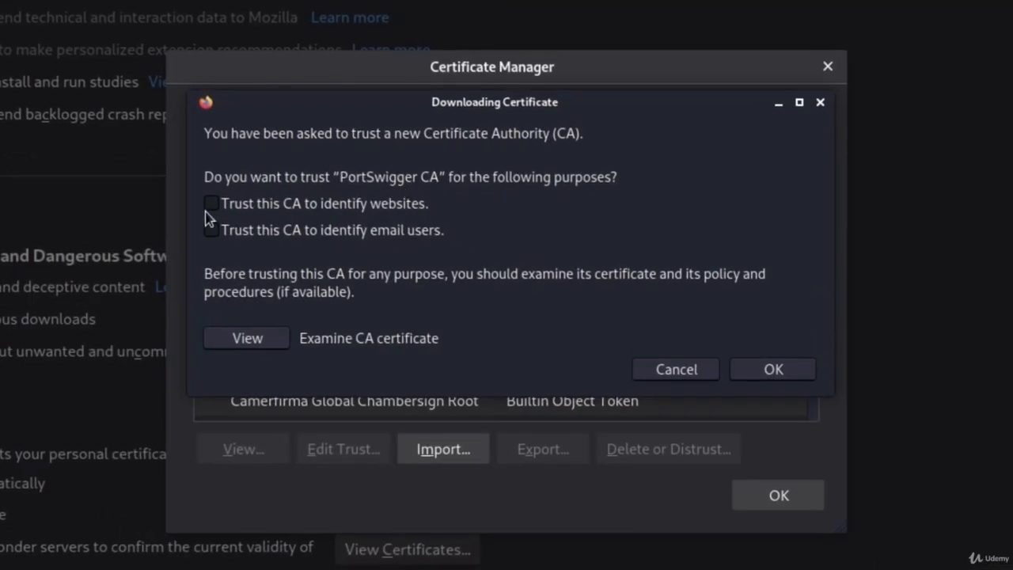
pyautogui.click(211, 204)
pyautogui.click(212, 229)
pyautogui.click(773, 369)
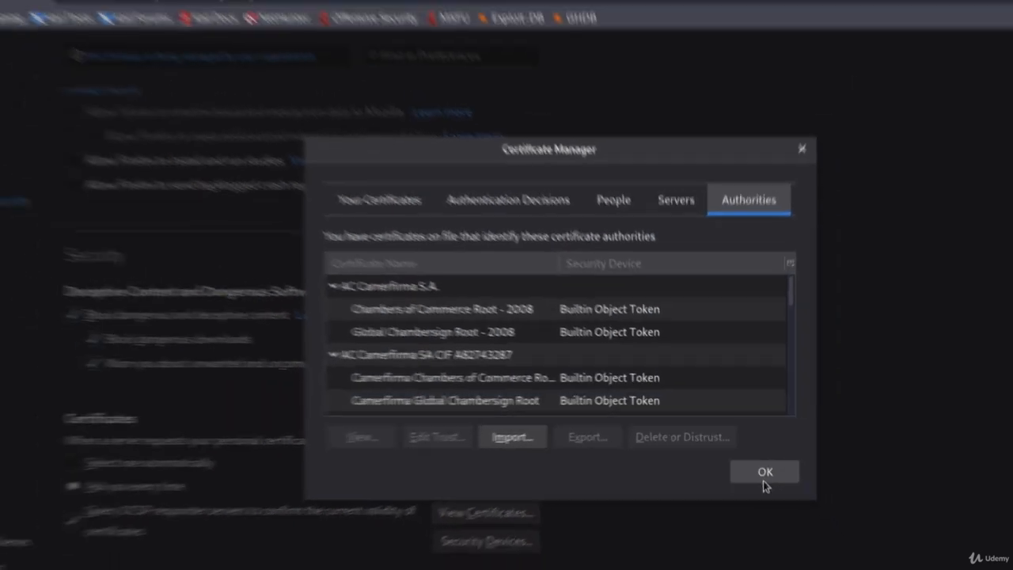
pyautogui.click(763, 475)
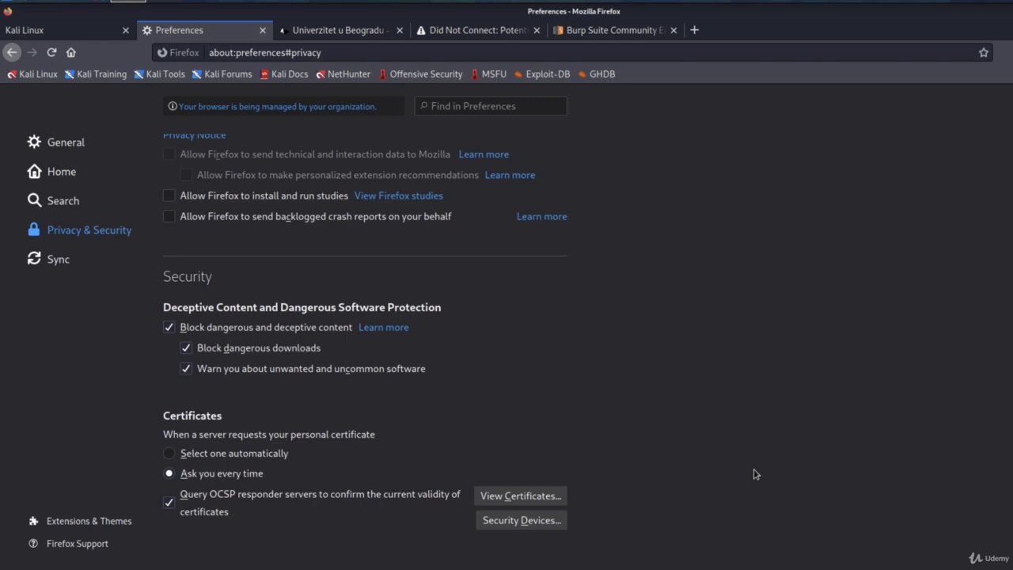
pyautogui.click(478, 30)
pyautogui.click(52, 52)
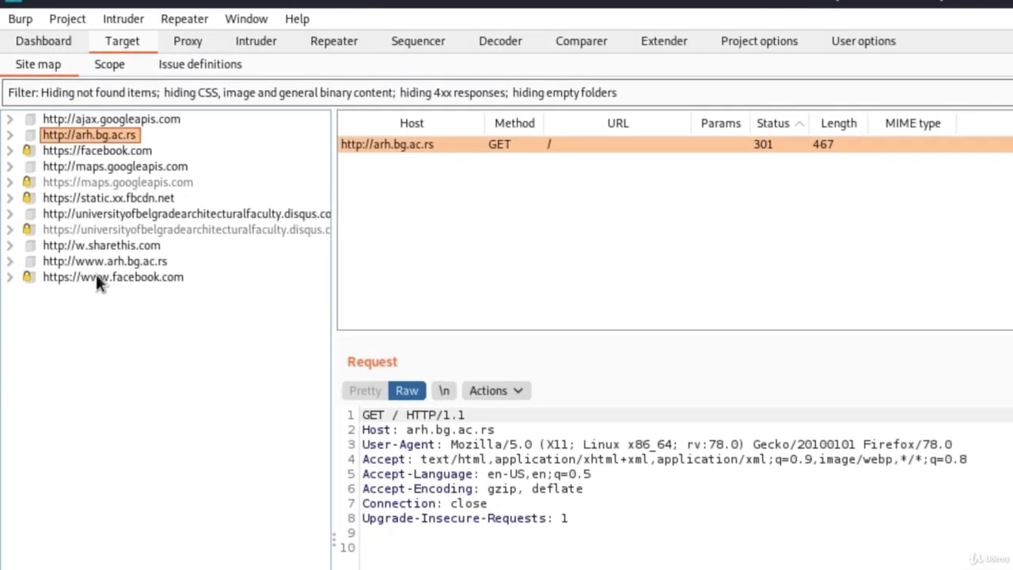
pyautogui.click(79, 151)
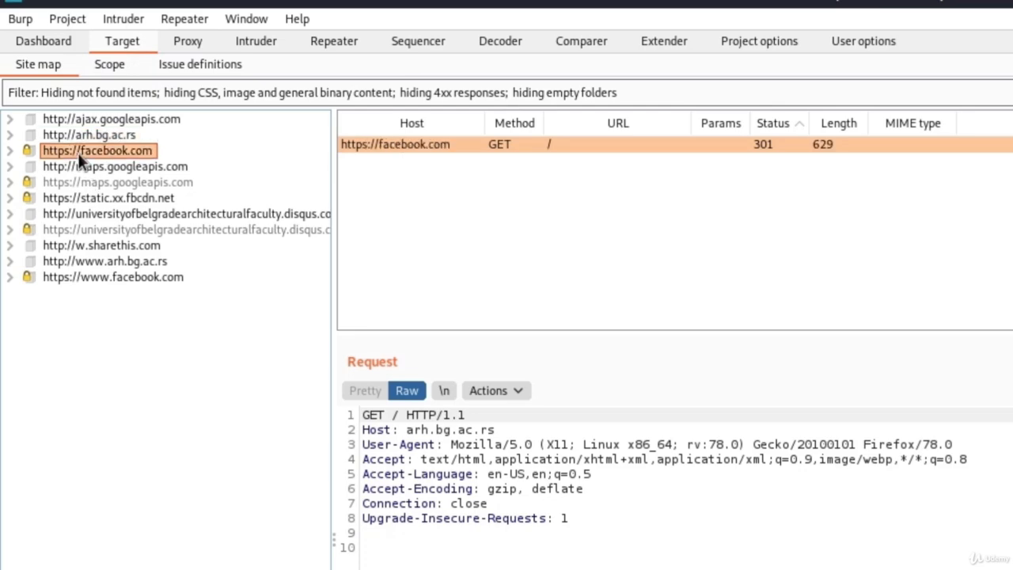